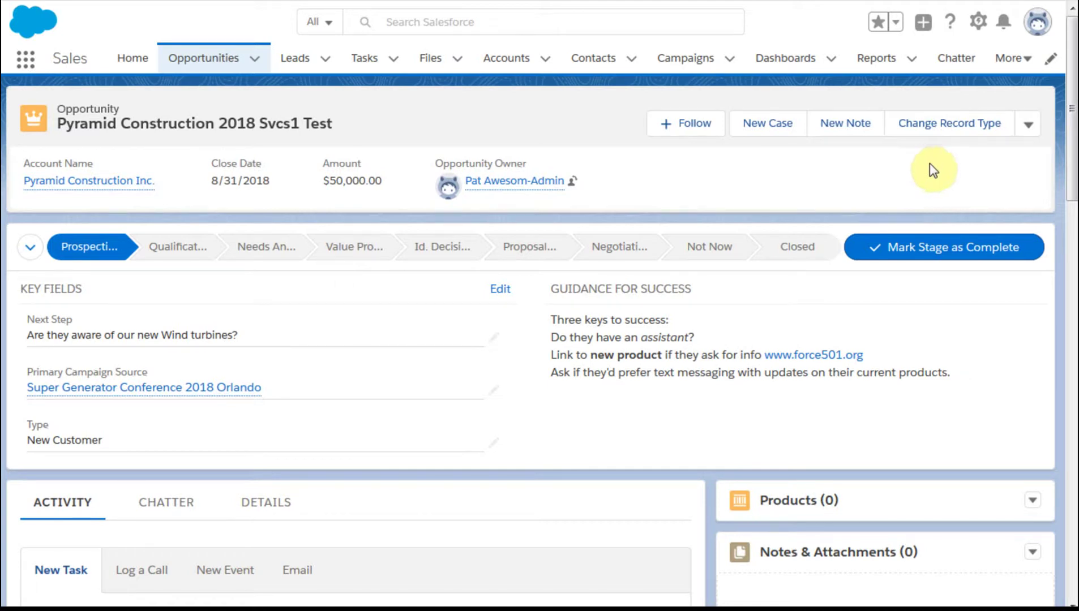
Check the opportunity's available record types without changing them, then collapse Key Fields and show Details.
{"action": "left_click", "coordinate": [943, 131]}
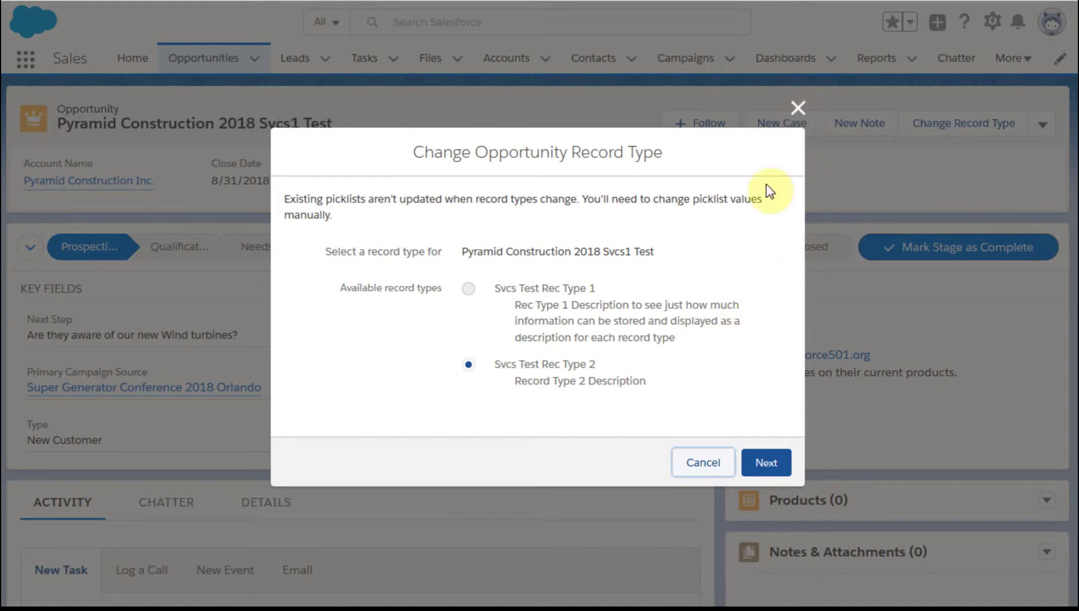
{"action": "left_click", "coordinate": [798, 114]}
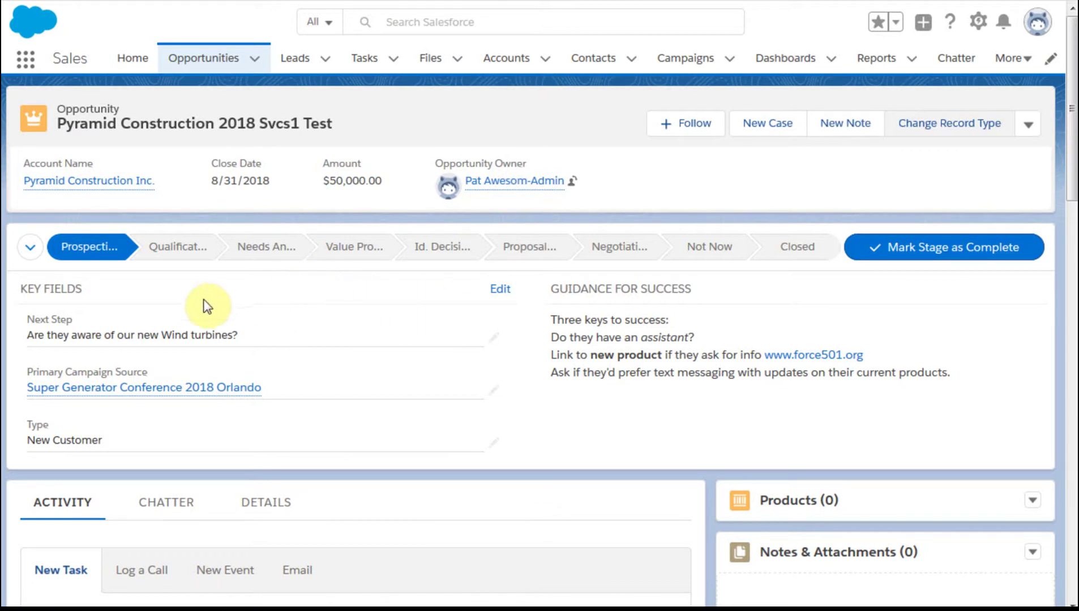
{"action": "left_click", "coordinate": [30, 247]}
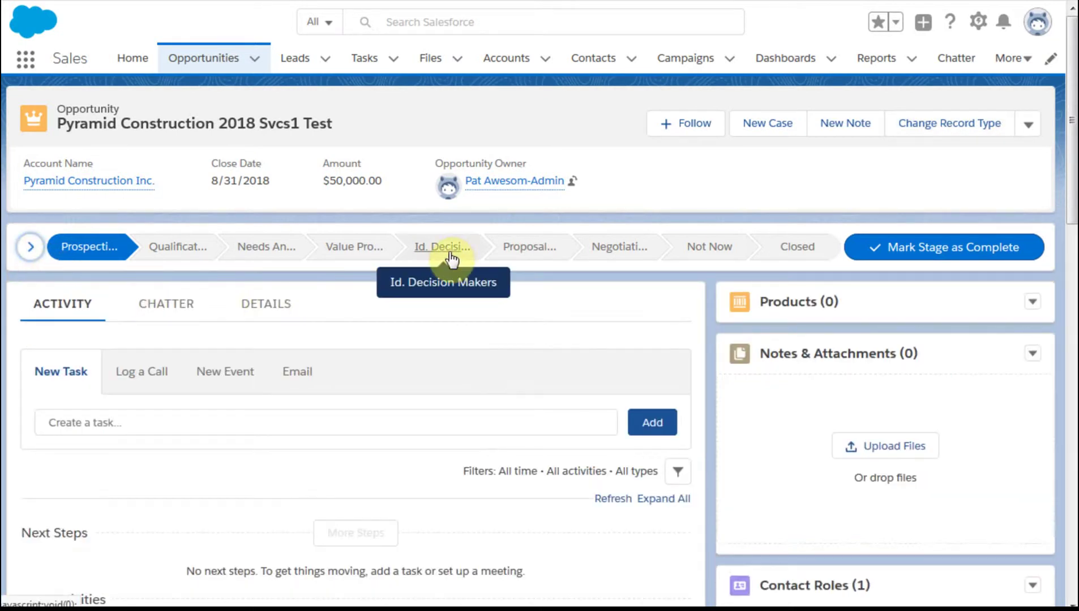
{"action": "left_click", "coordinate": [259, 316]}
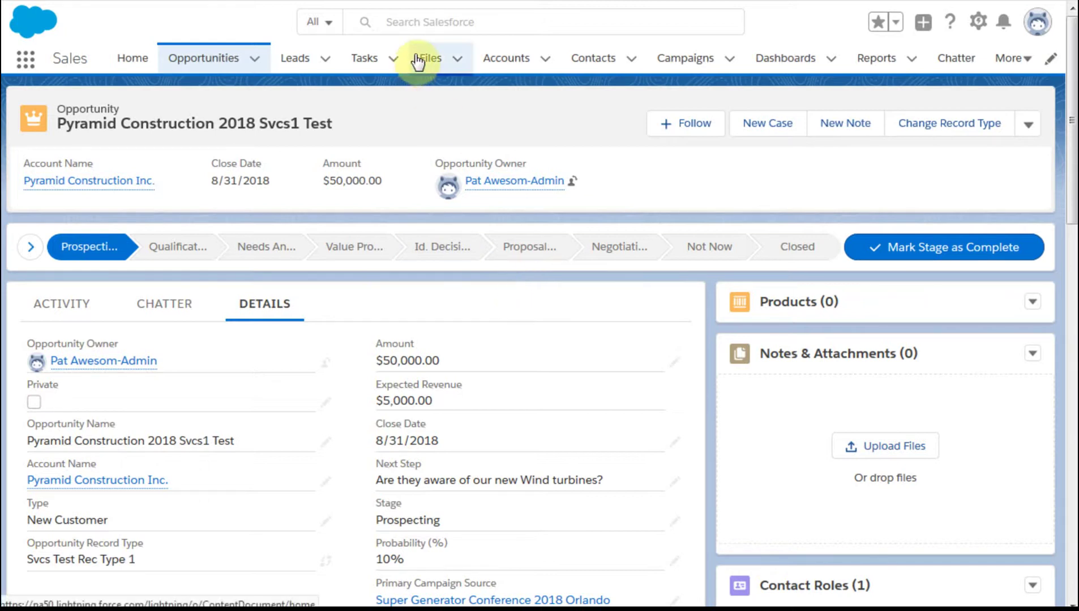
Go from the gear menu to the Opportunity object's setup to reach its record types.
{"action": "left_click", "coordinate": [980, 28]}
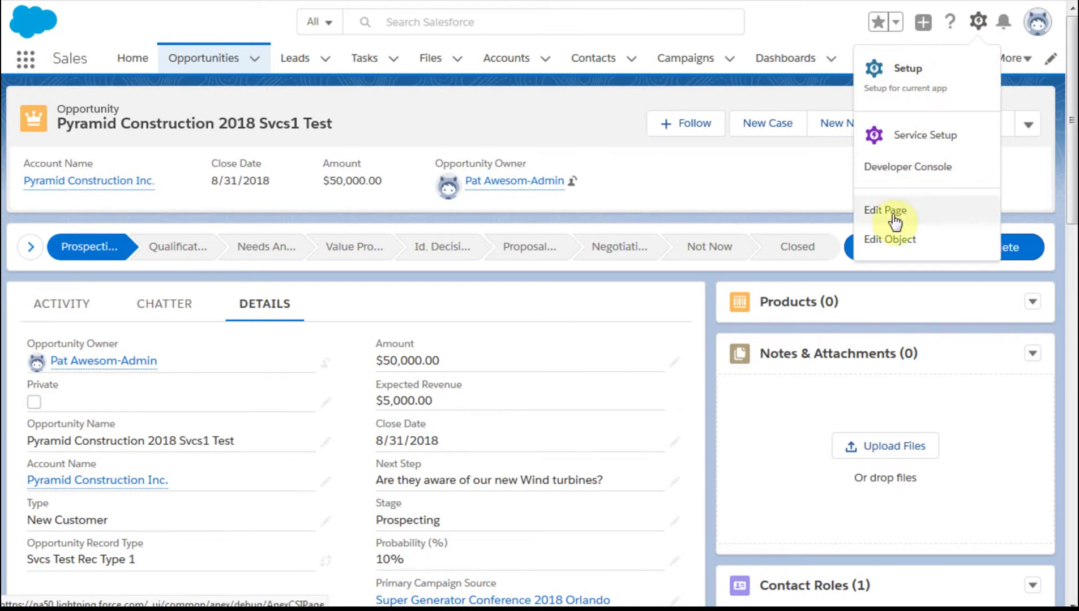
{"action": "left_click", "coordinate": [900, 247]}
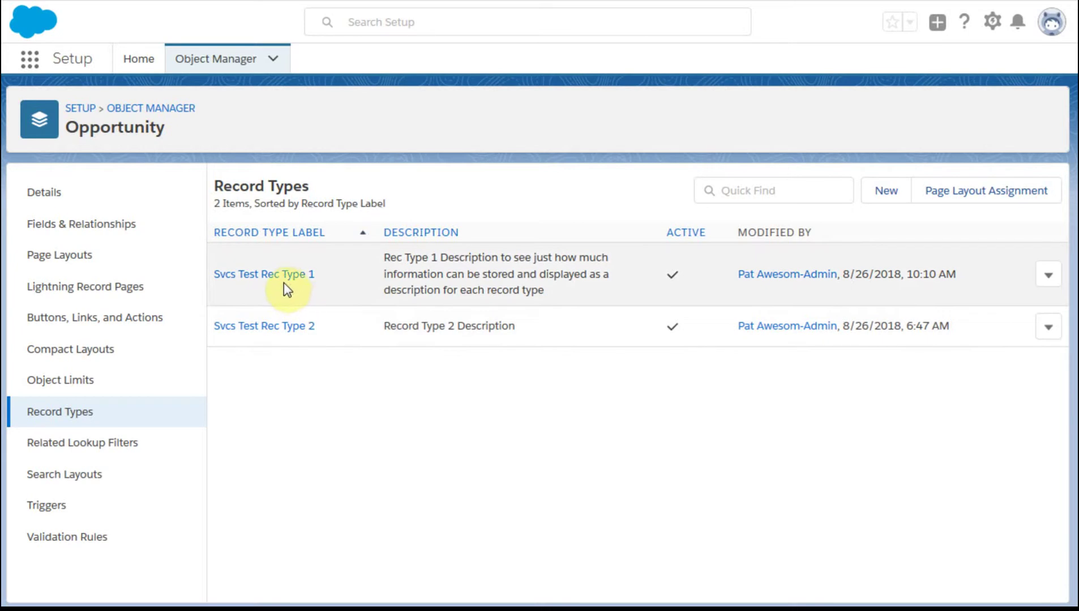
{"action": "left_click", "coordinate": [283, 278]}
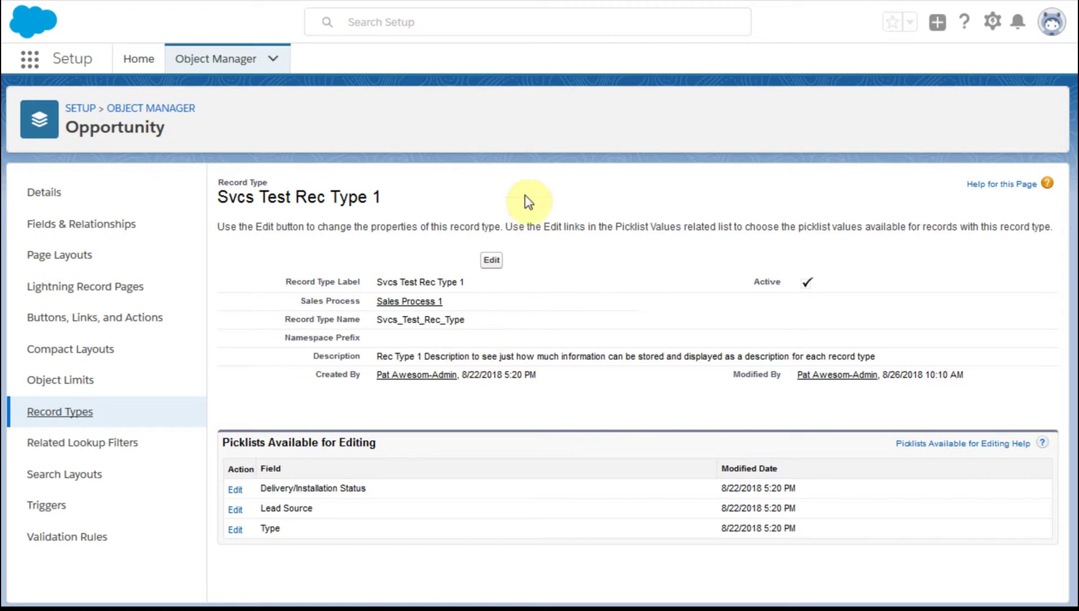
{"action": "key", "text": "alt+Left"}
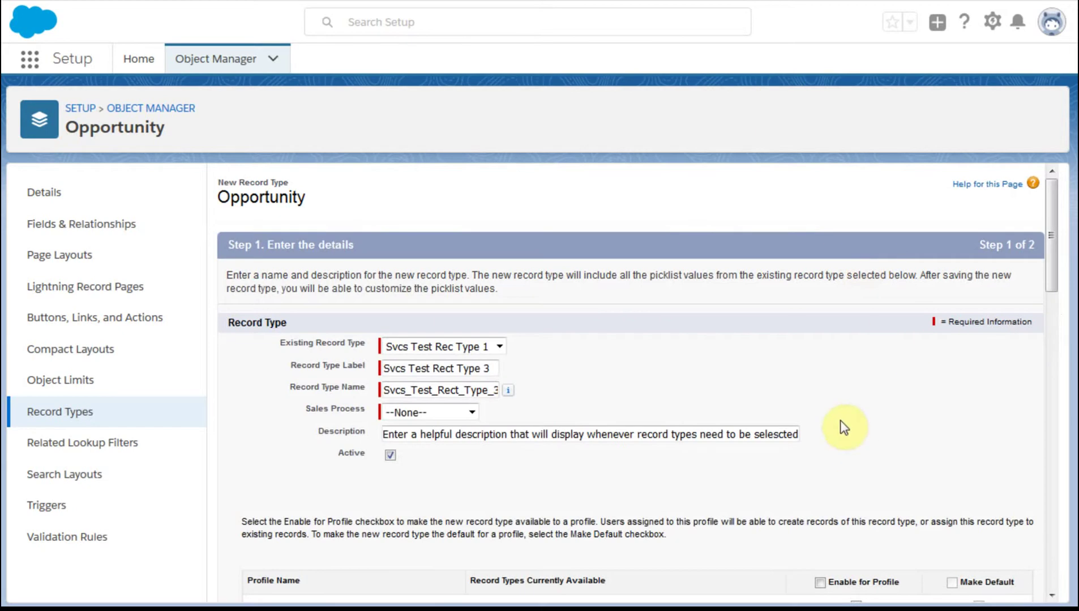
Create record type Svcs Test Rect Type 3 from Svcs Test Rec Type 1 with Sales Process 3.
{"action": "left_click", "coordinate": [499, 347]}
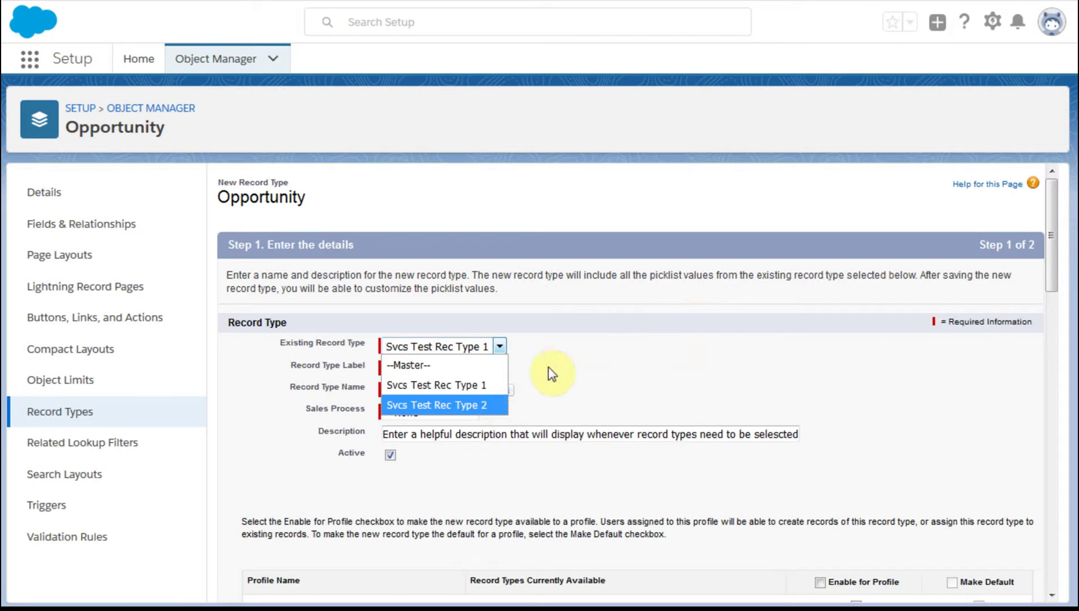
{"action": "left_click", "coordinate": [578, 354]}
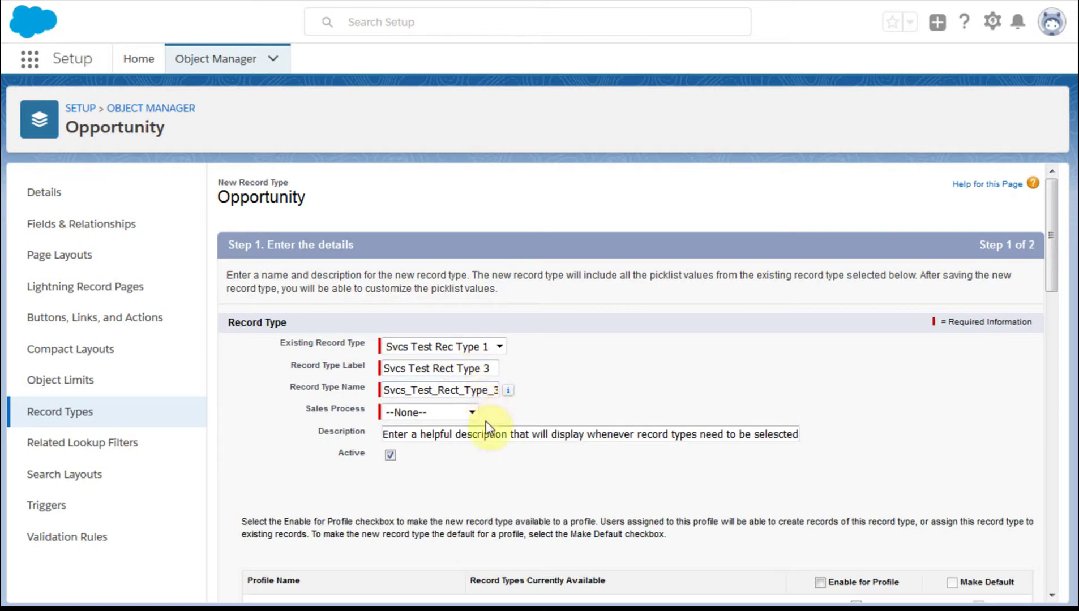
{"action": "left_click", "coordinate": [472, 414]}
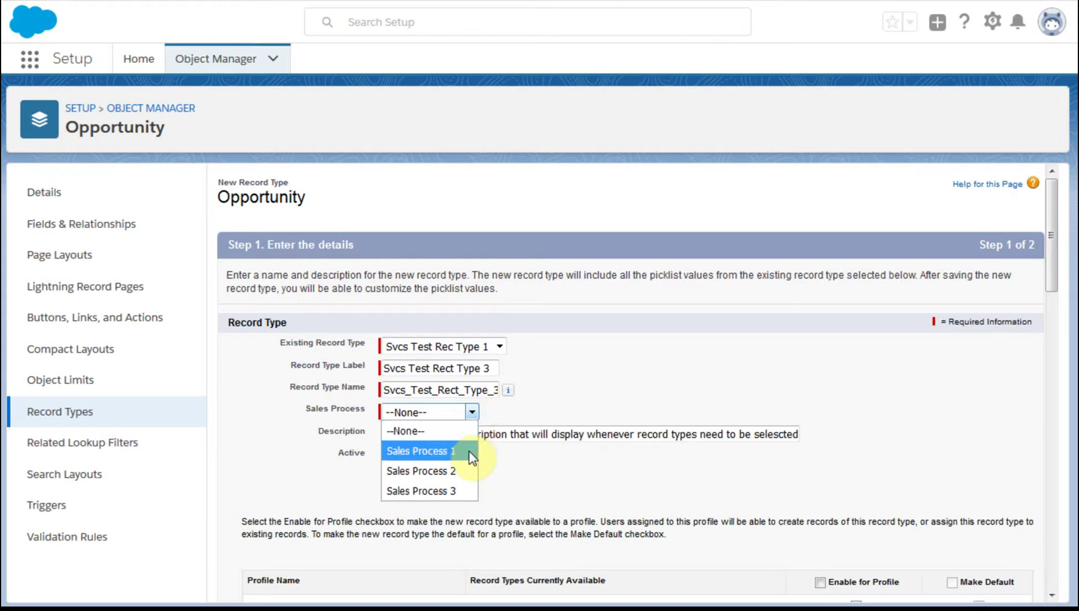
{"action": "left_click", "coordinate": [448, 491]}
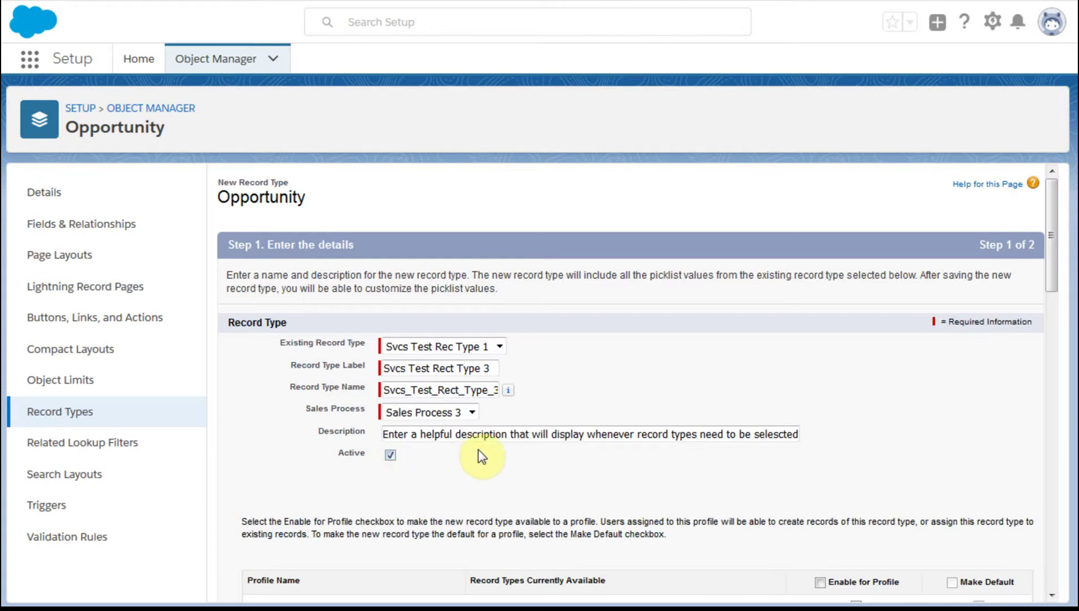
{"action": "left_click", "coordinate": [1045, 267]}
Enable the type for all profiles, default for aa Sys Admin and Analytics Cloud Integration User.
{"action": "left_click_drag", "start_coordinate": [1045, 267], "coordinate": [1052, 370]}
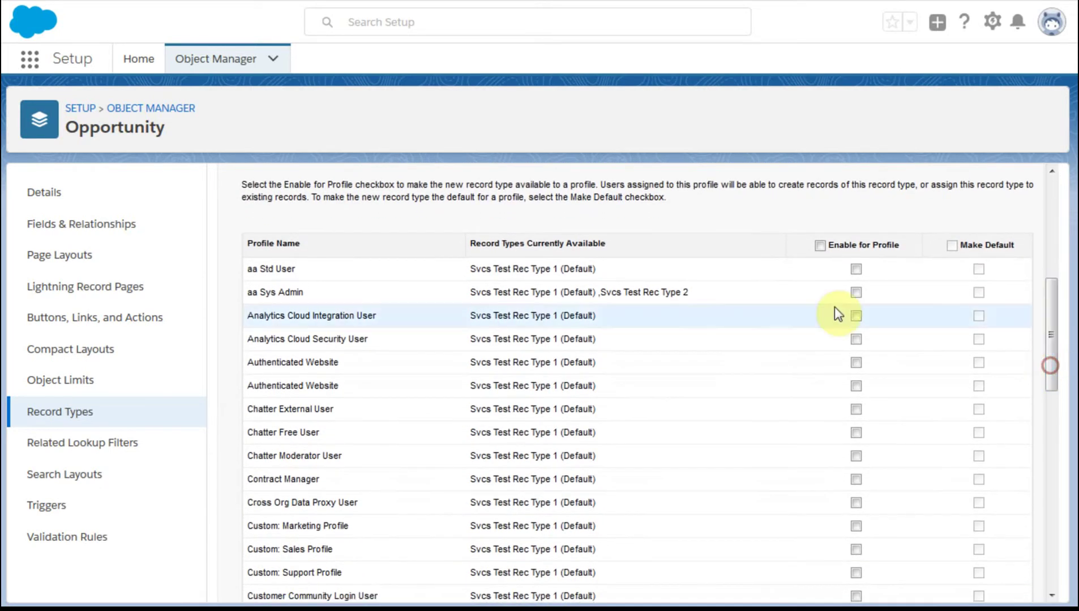
{"action": "left_click", "coordinate": [820, 246]}
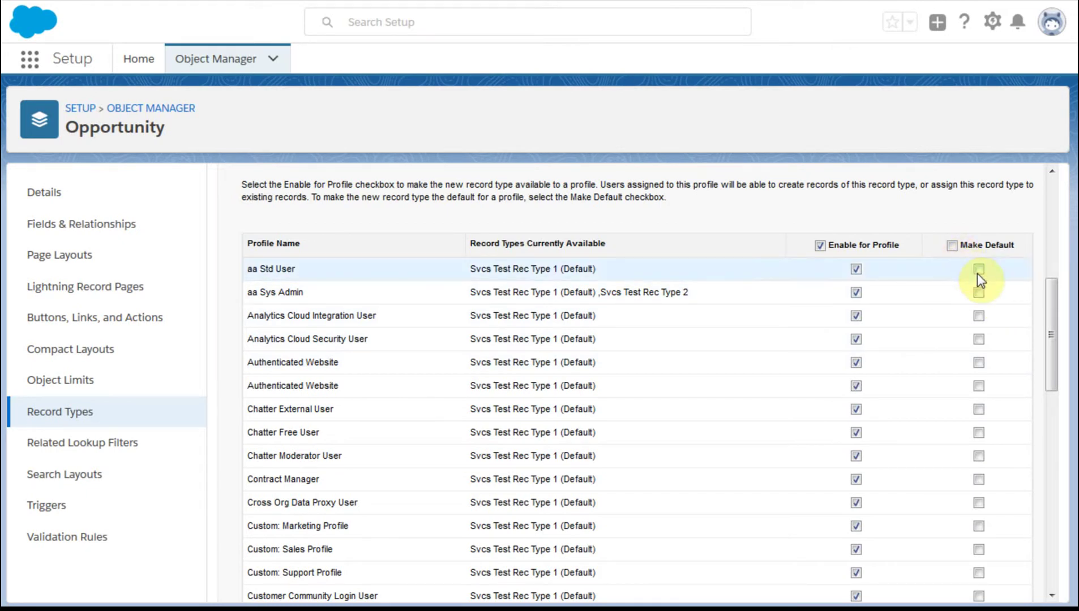
{"action": "left_click", "coordinate": [979, 293]}
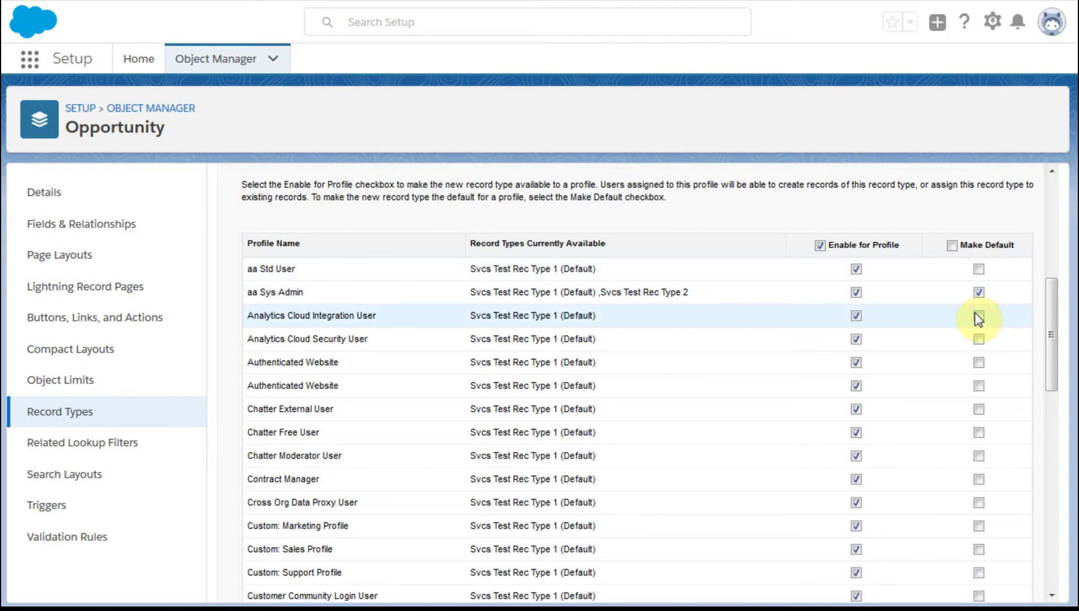
{"action": "left_click", "coordinate": [979, 316]}
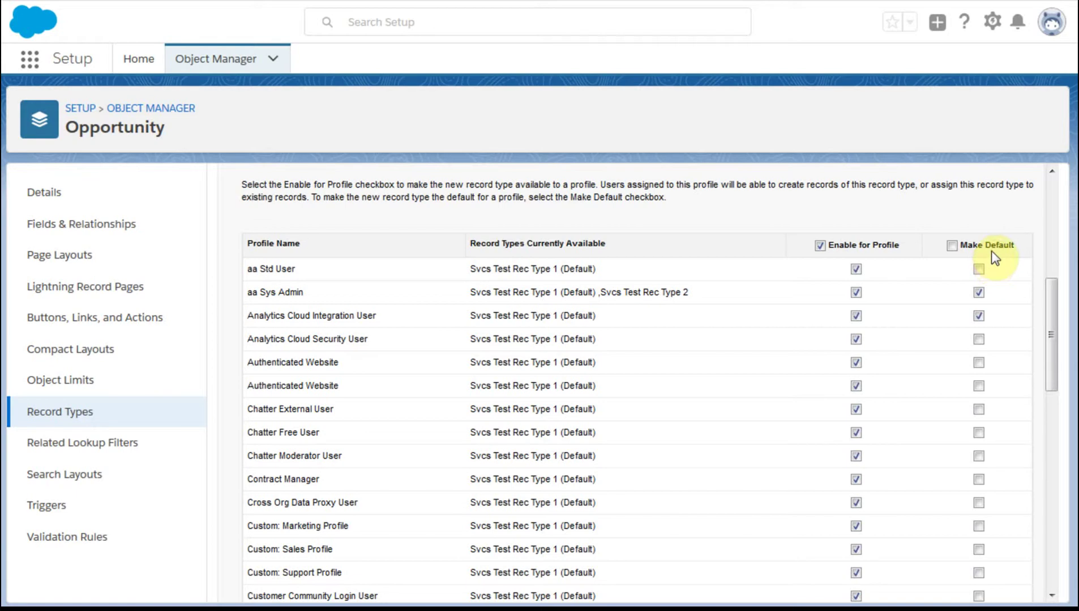
{"action": "left_click_drag", "start_coordinate": [1051, 334], "coordinate": [1062, 289]}
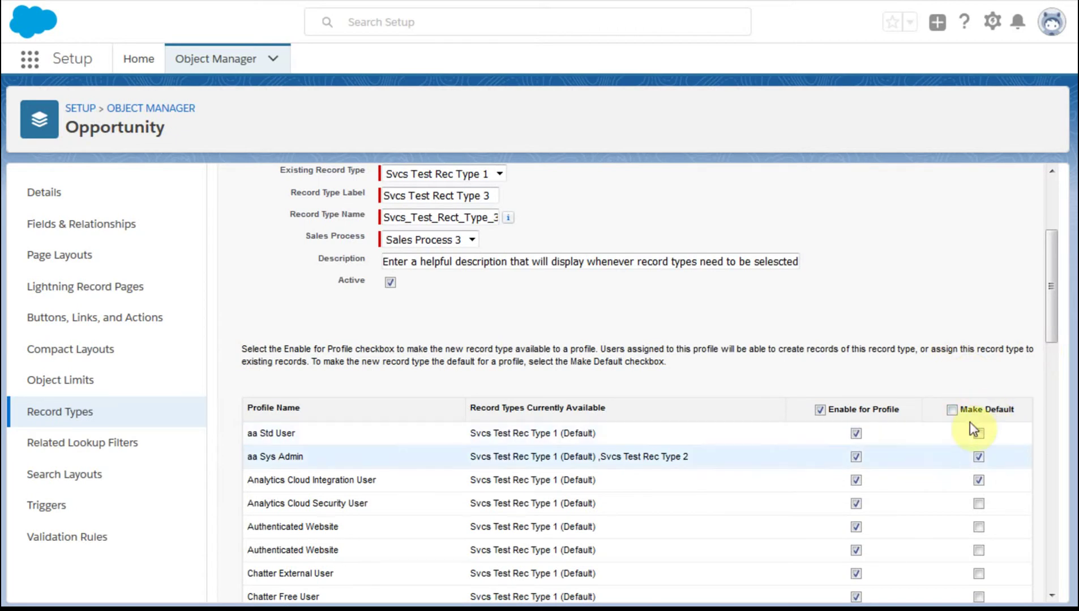
{"action": "left_click", "coordinate": [1055, 320]}
{"action": "left_click_drag", "start_coordinate": [1055, 319], "coordinate": [1070, 300]}
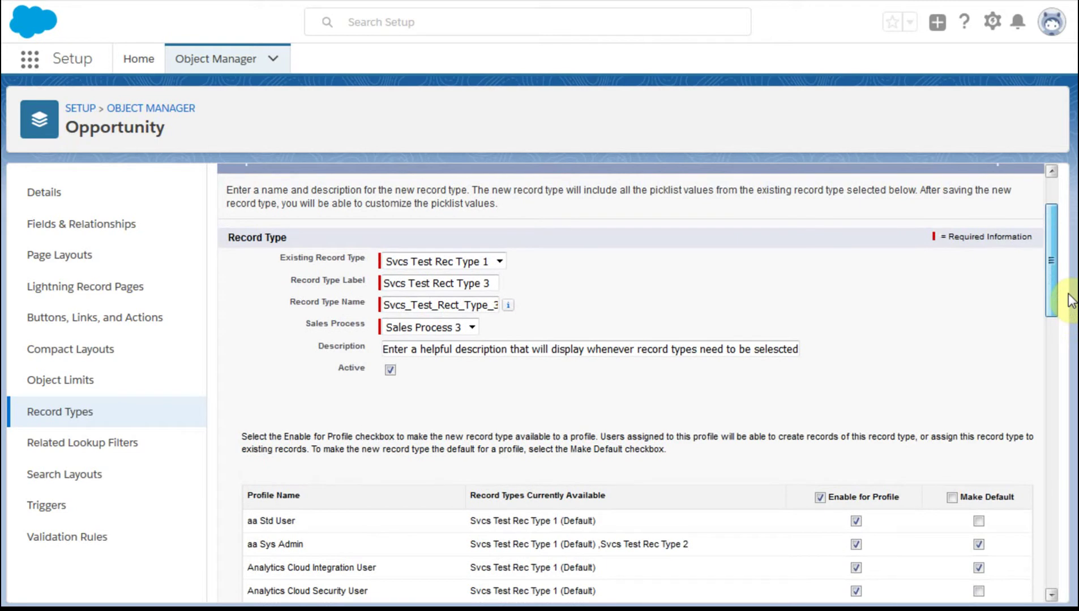
{"action": "scroll", "coordinate": [1023, 433], "scroll_direction": "down", "scroll_amount": 15}
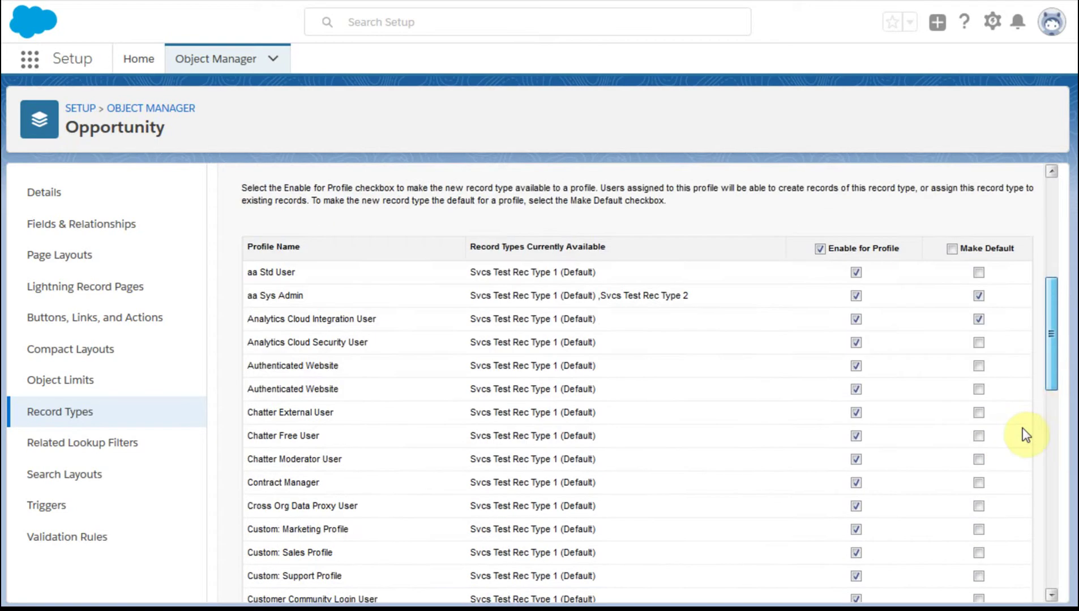
{"action": "left_click", "coordinate": [1031, 583]}
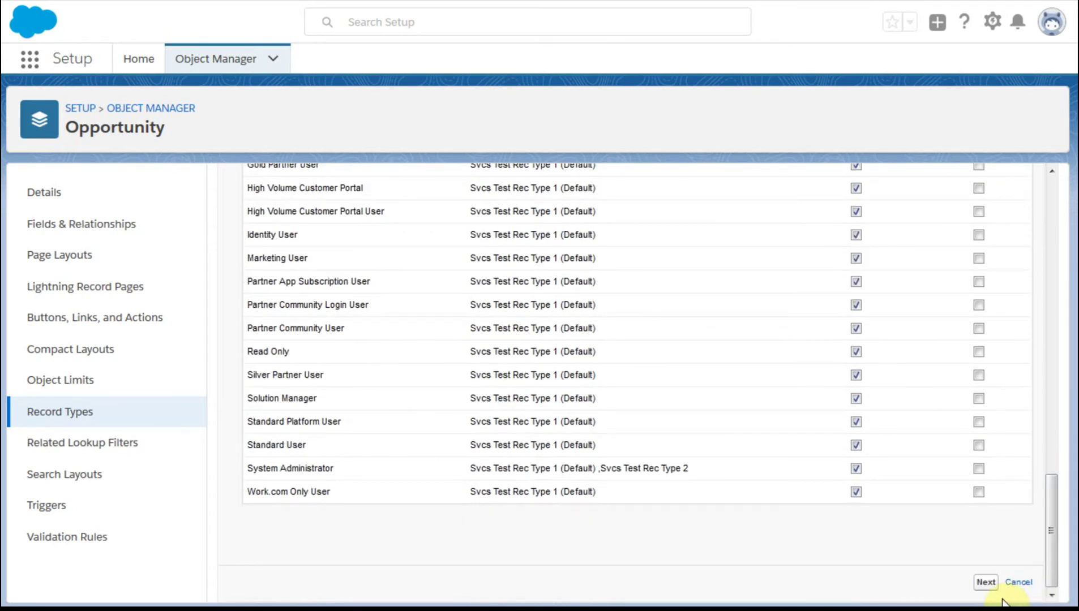
{"action": "left_click", "coordinate": [986, 583]}
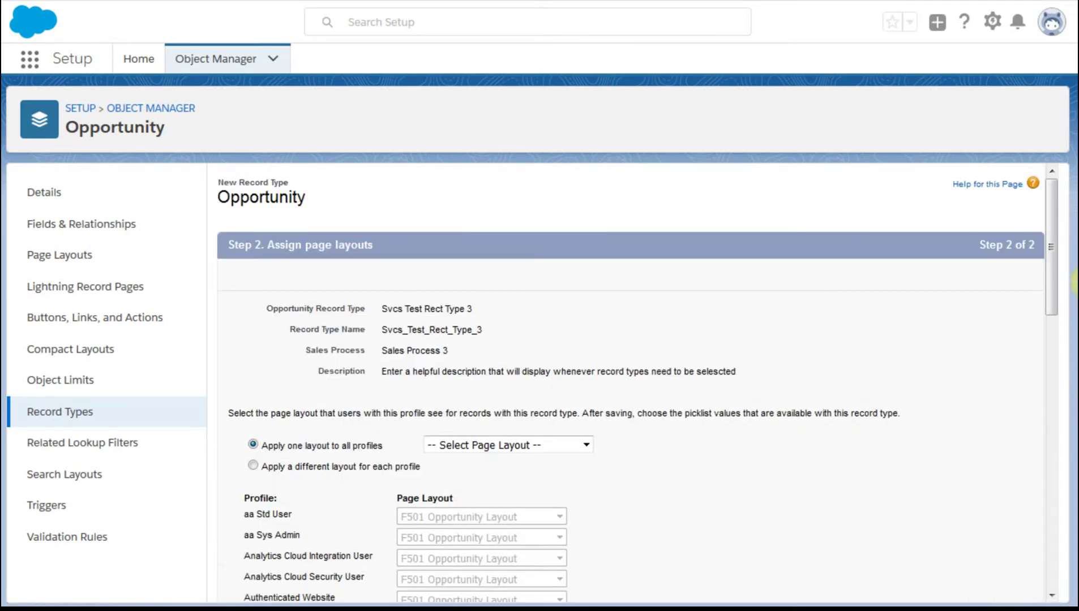
Apply F501 Opportunity Layout 1 to all profiles and save Svcs Test Rect Type 3.
{"action": "left_click", "coordinate": [1052, 243]}
{"action": "left_click_drag", "start_coordinate": [1053, 244], "coordinate": [1053, 298]}
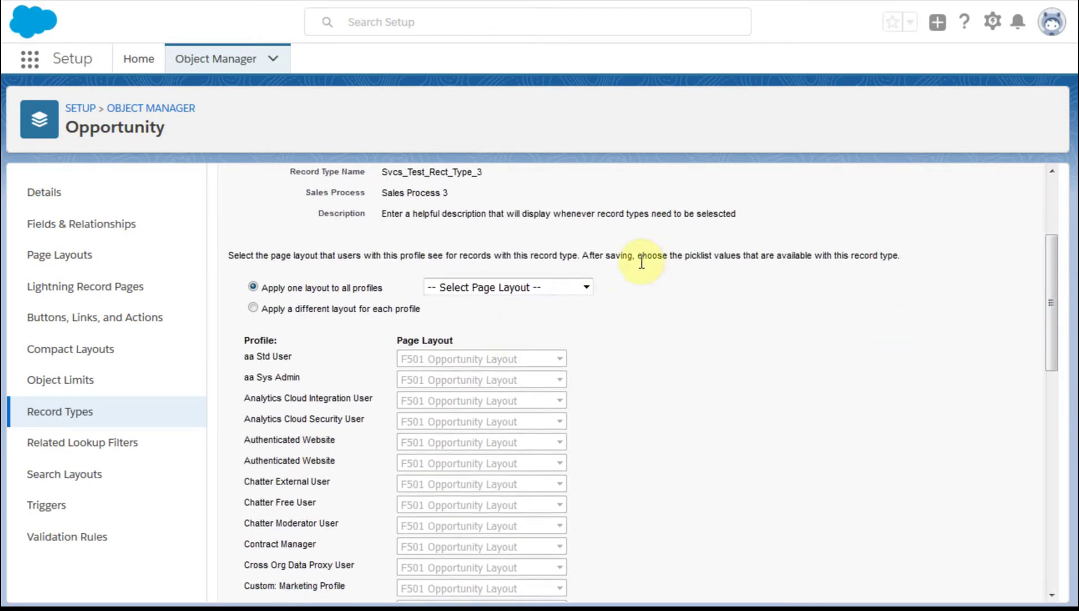
{"action": "left_click", "coordinate": [588, 287]}
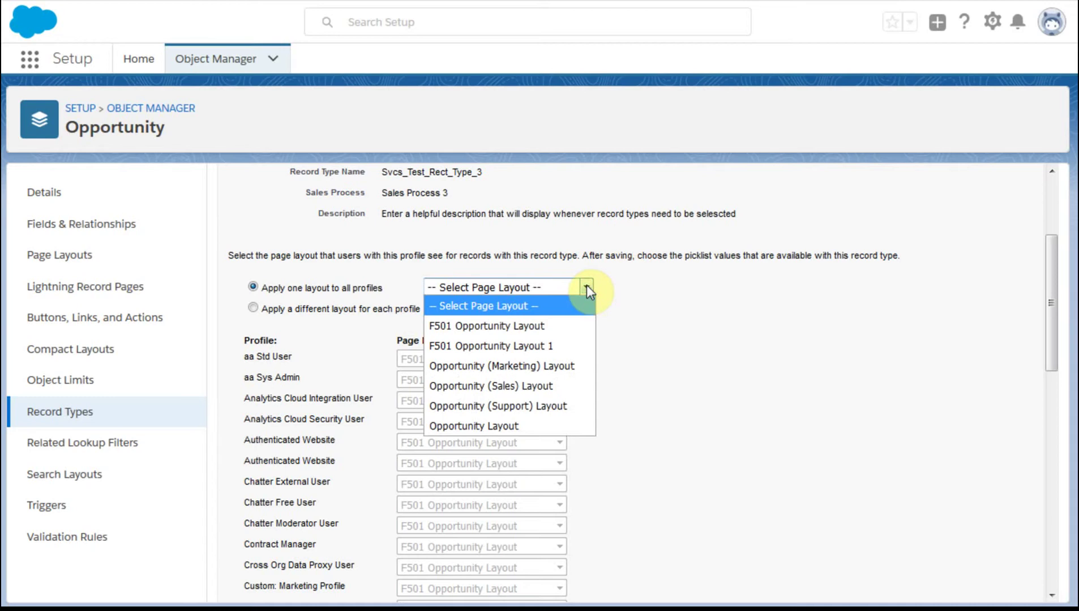
{"action": "left_click", "coordinate": [543, 345]}
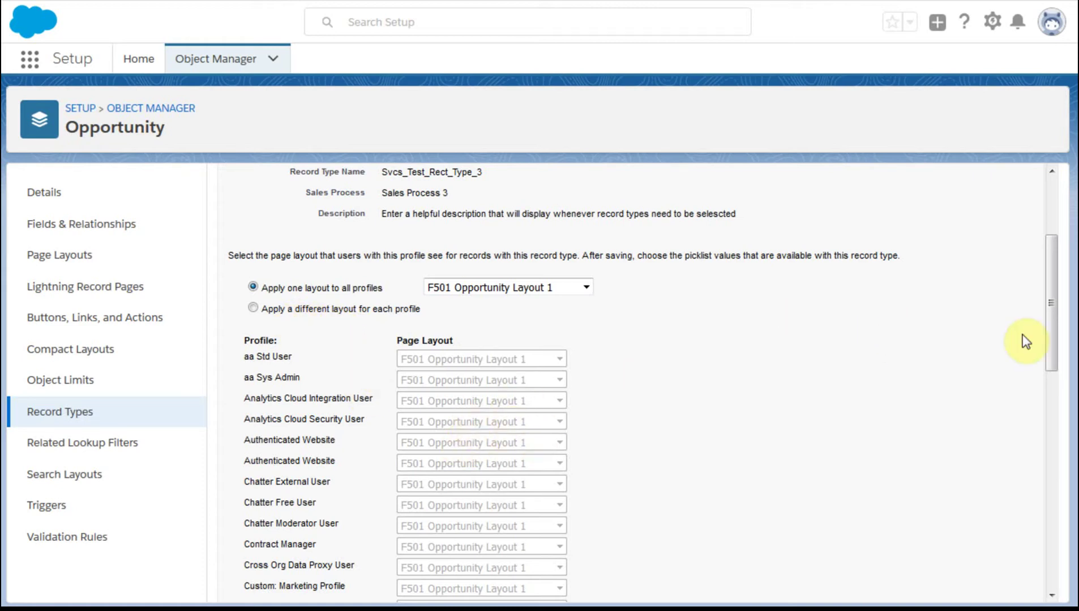
{"action": "left_click", "coordinate": [1050, 305]}
{"action": "left_click_drag", "start_coordinate": [1049, 301], "coordinate": [1032, 556]}
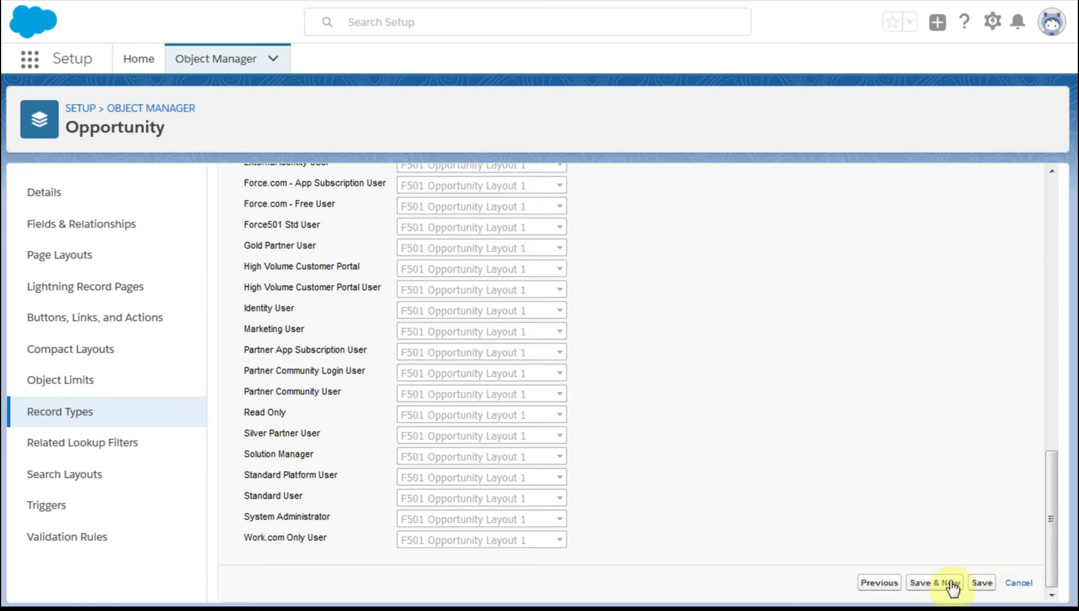
{"action": "left_click_drag", "start_coordinate": [1050, 511], "coordinate": [1072, 561]}
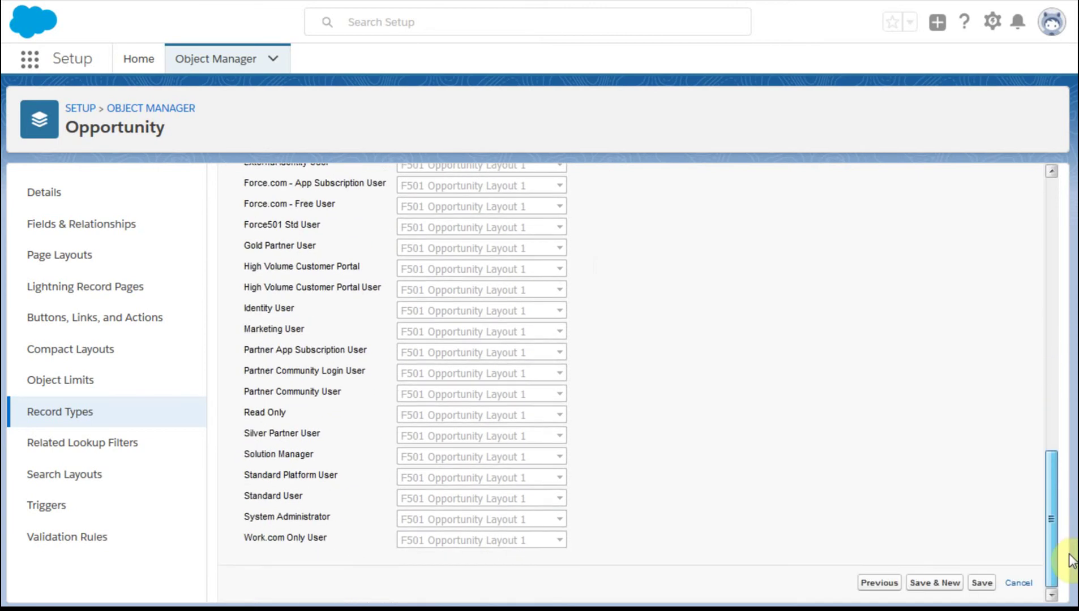
{"action": "left_click", "coordinate": [982, 585]}
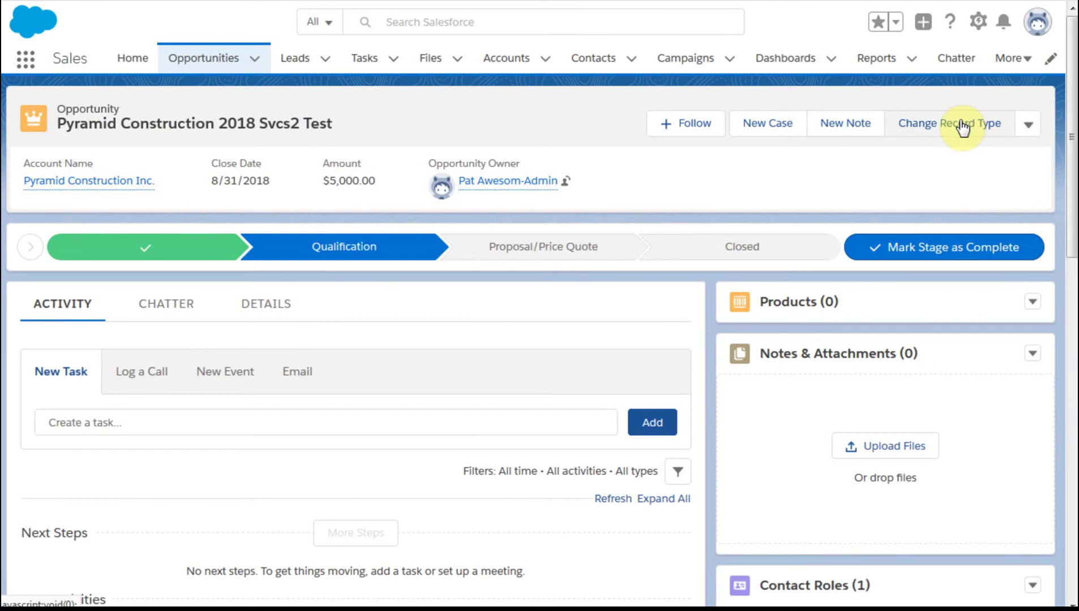
Confirm Svcs Test Rect Type 3 is listed under Change Record Type, then cancel without changing.
{"action": "left_click", "coordinate": [963, 126]}
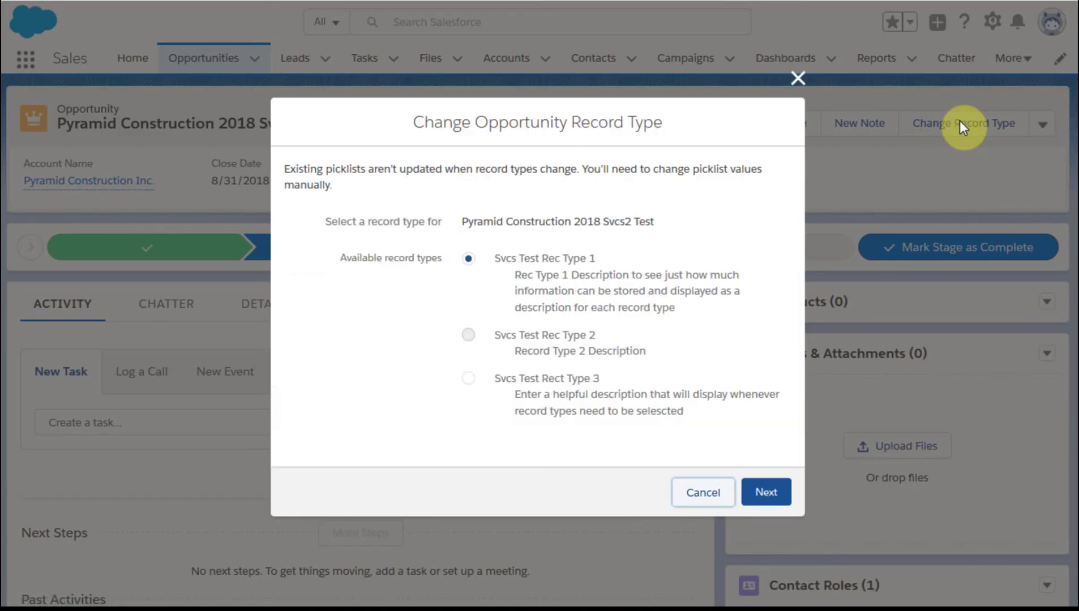
{"action": "left_click", "coordinate": [706, 495]}
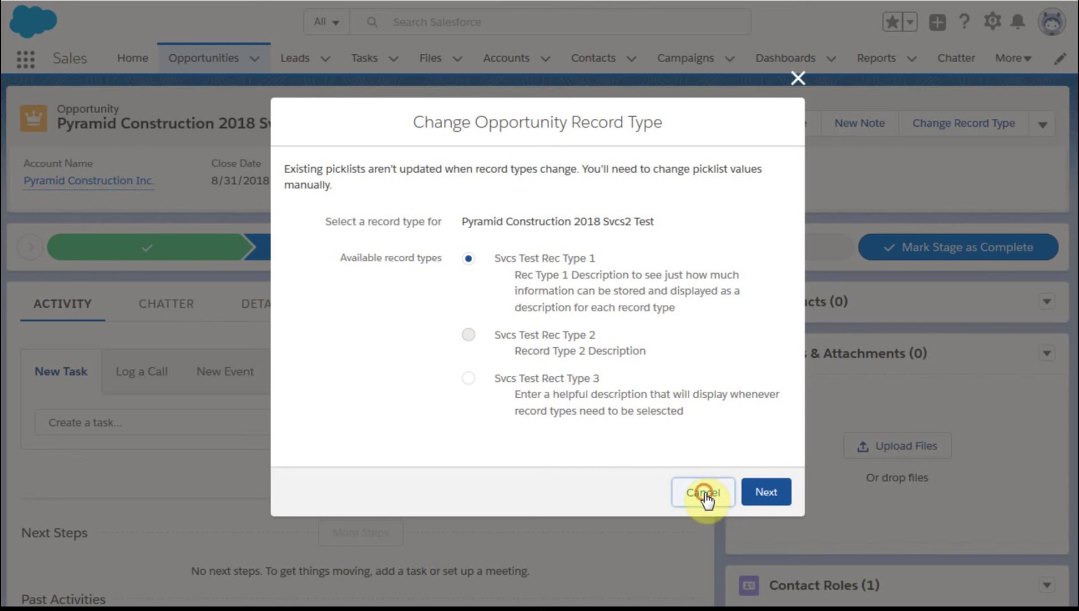